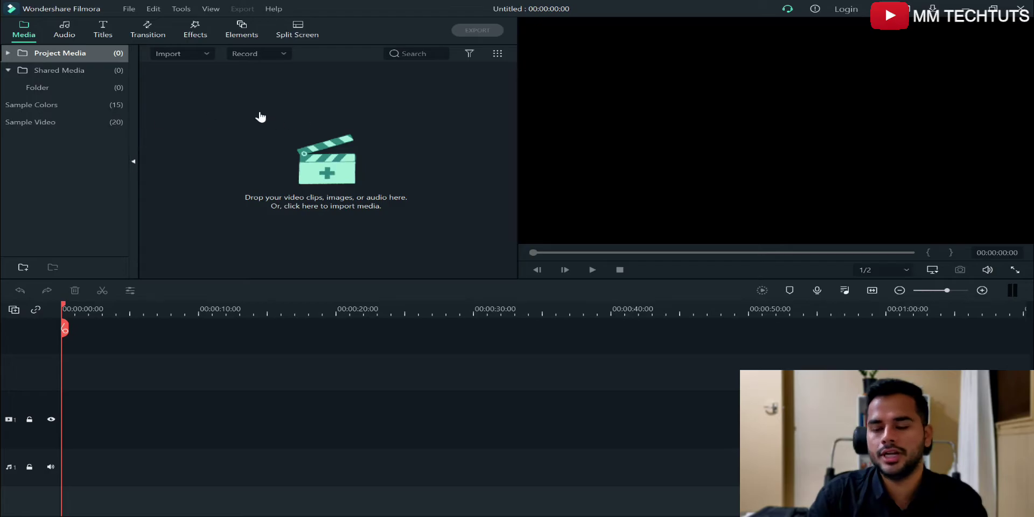
click(98, 123)
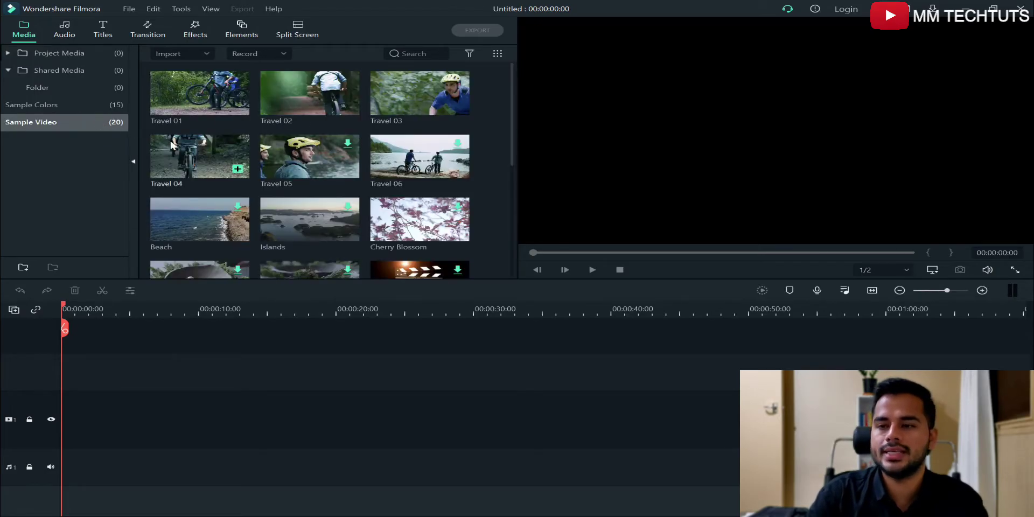
scroll(279, 180, down, 3)
scroll(280, 178, up, 4)
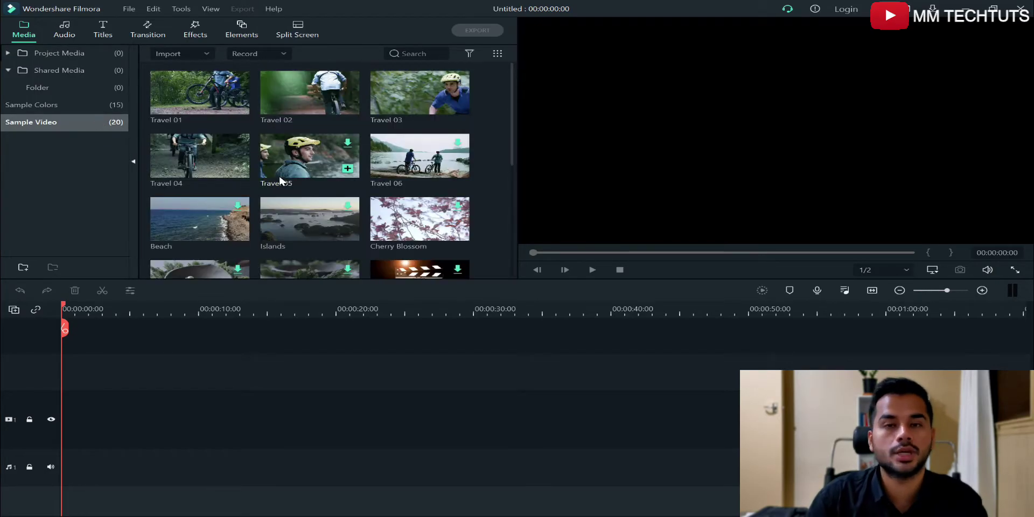
Import VID_20210618_201015 from the Downloads folder and add it to the timeline, keeping the project settings of 1920 x 1080 25fps
click(100, 52)
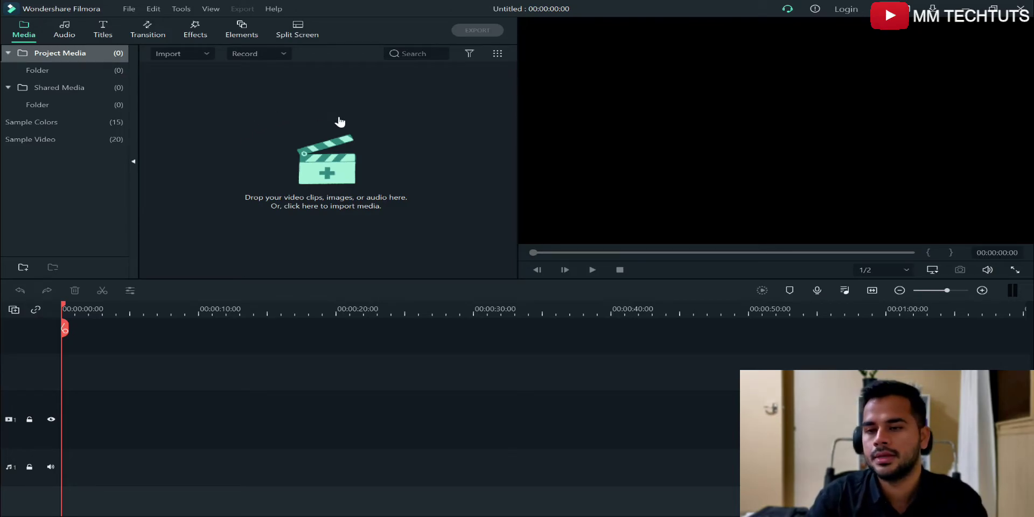
click(335, 169)
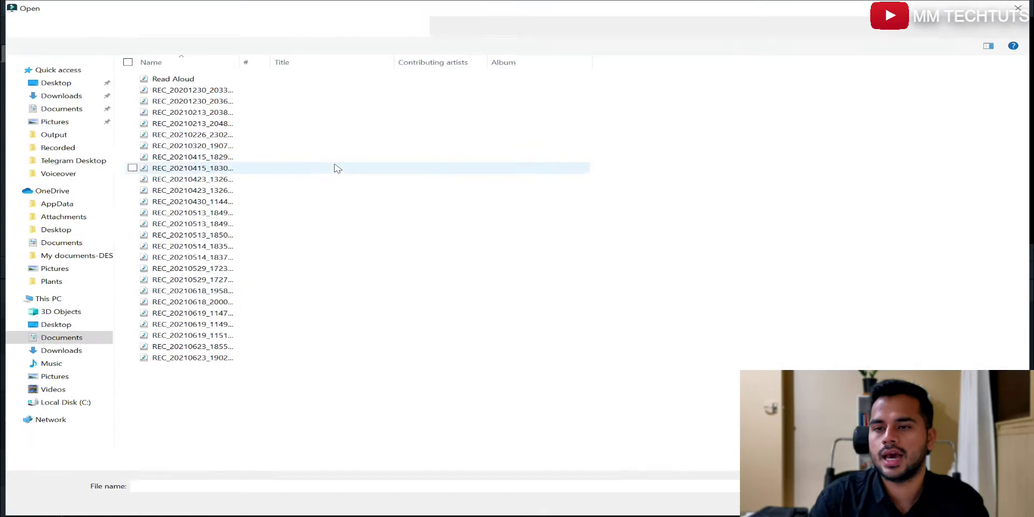
click(60, 95)
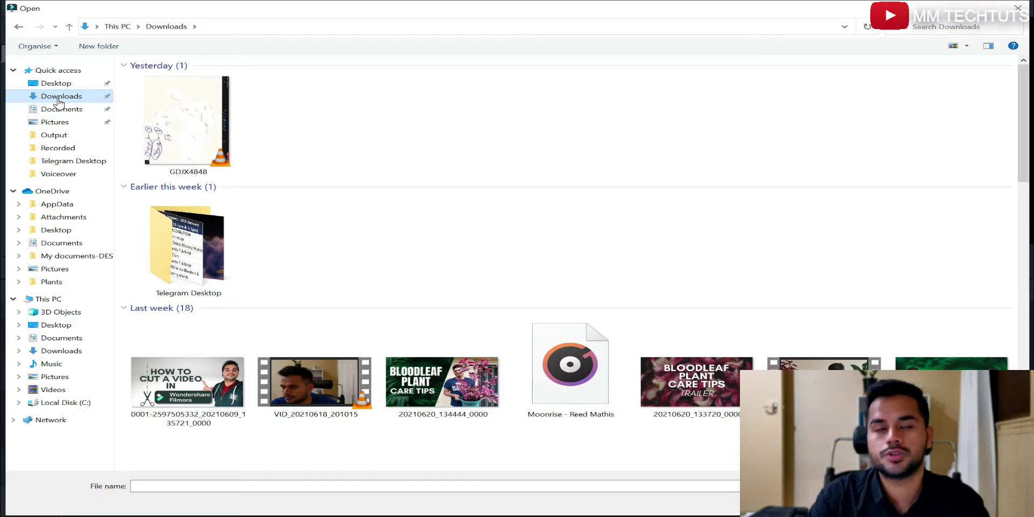
click(317, 396)
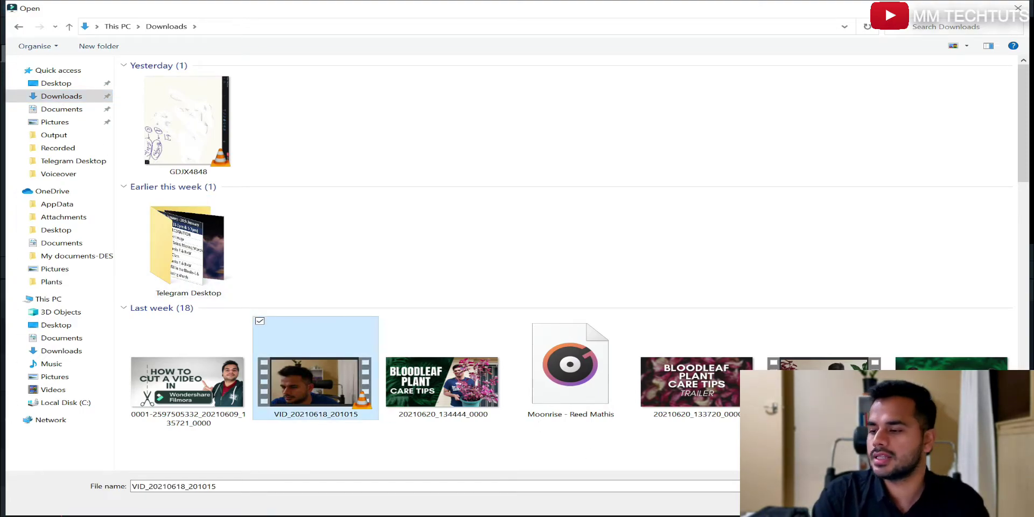
click(916, 504)
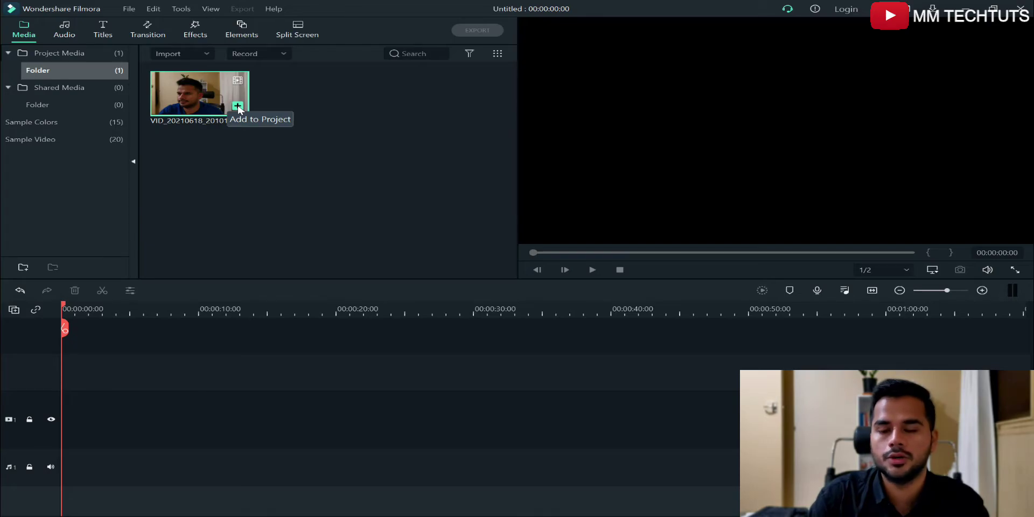
click(238, 107)
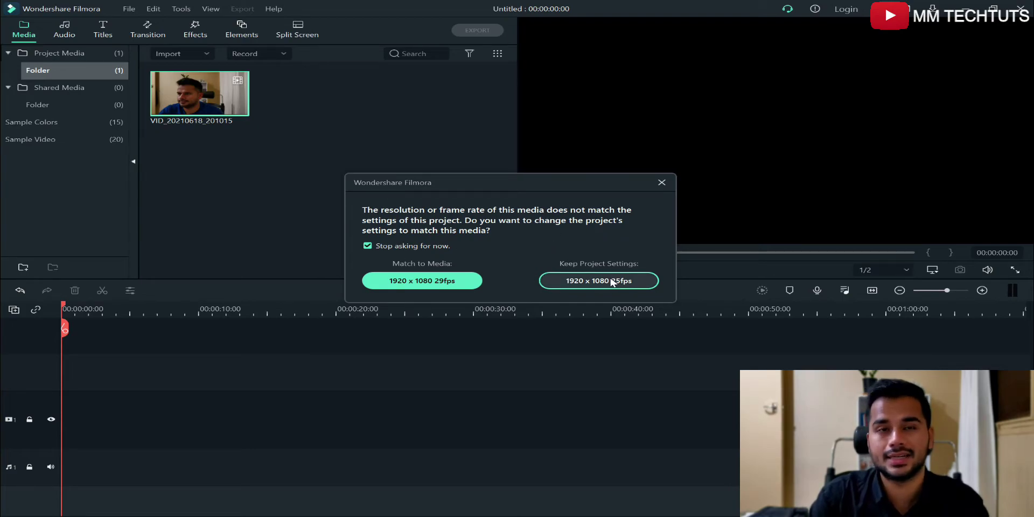
click(592, 281)
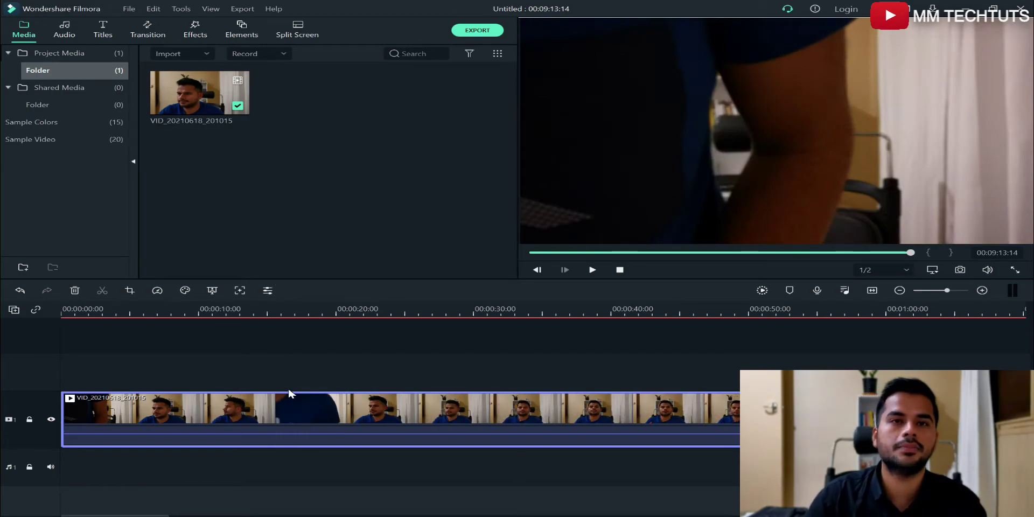
Split the video clip on the timeline at 00:00:40:00
drag(627, 312, 308, 315)
click(640, 347)
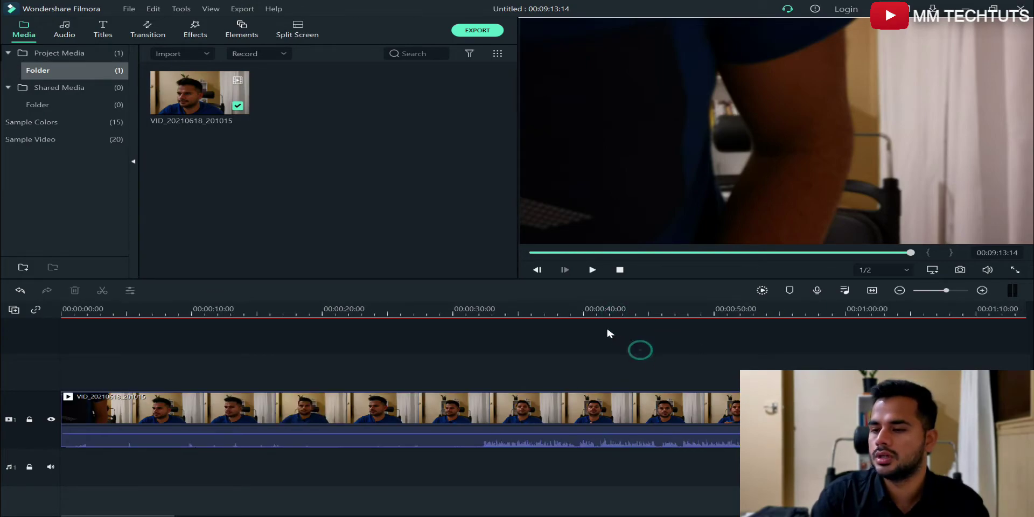
click(584, 308)
drag(582, 308, 411, 305)
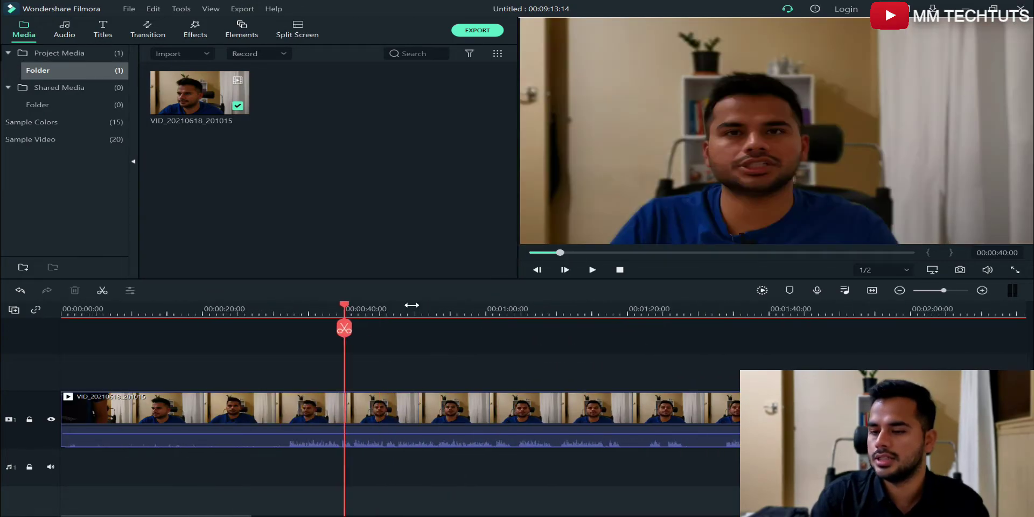
drag(573, 312, 430, 305)
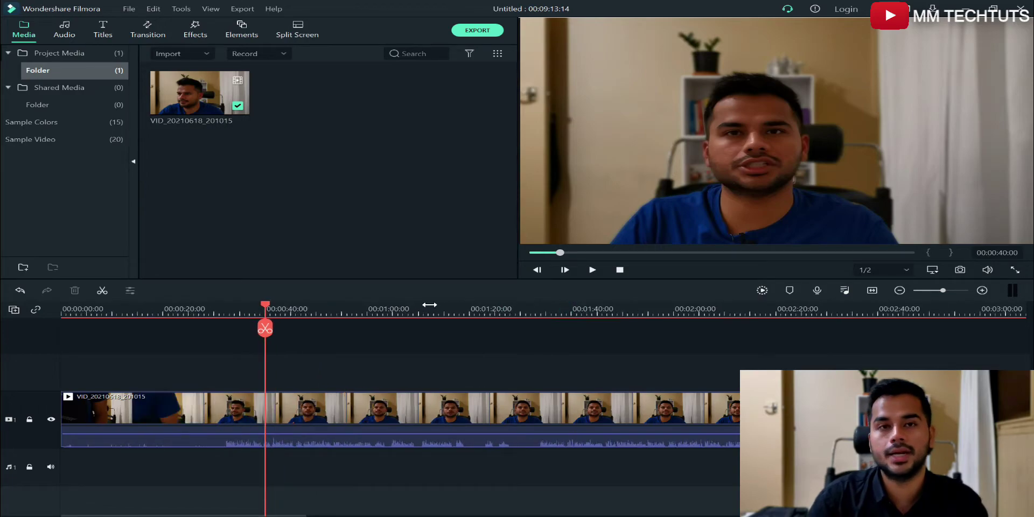
click(276, 419)
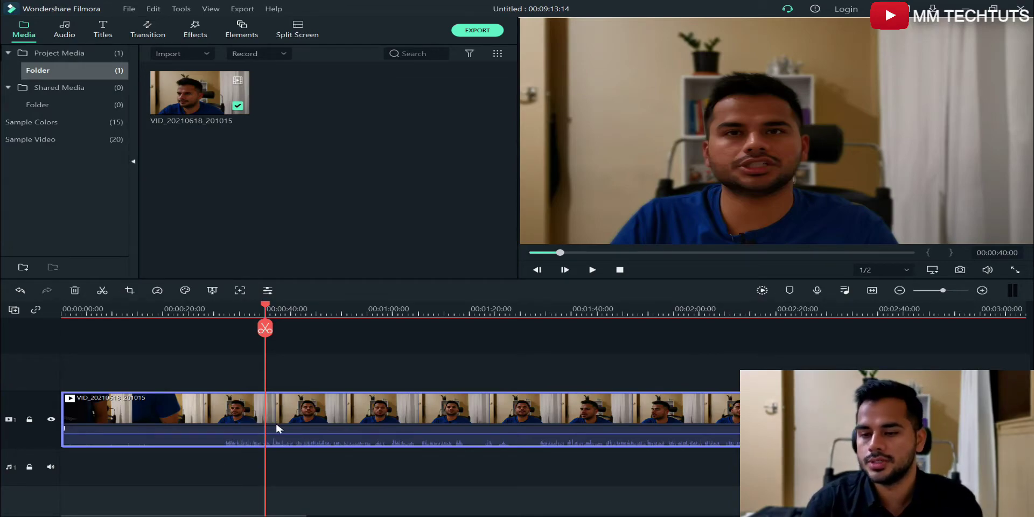
click(265, 328)
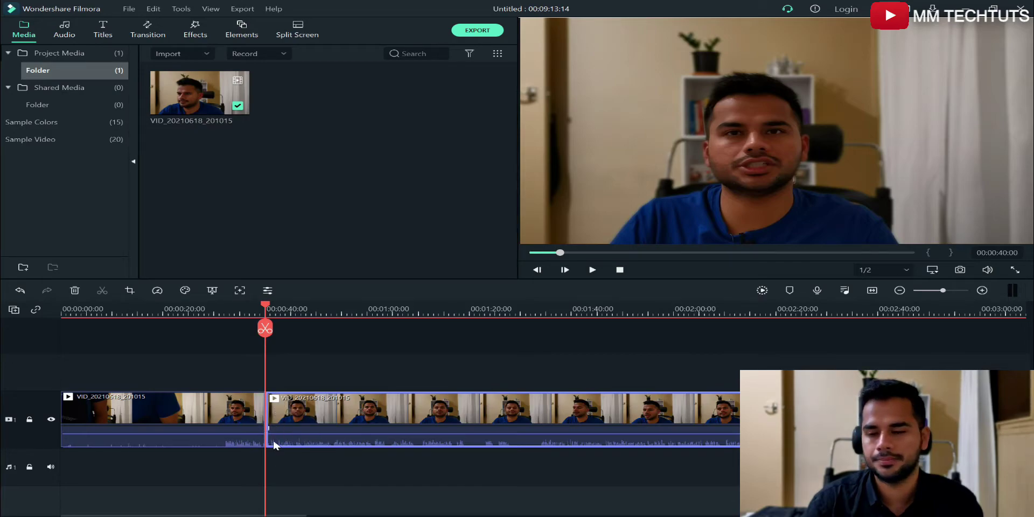
Split the second part of the video at 00:04:34:17 to isolate a middle segment
drag(265, 307, 409, 328)
drag(508, 309, 829, 324)
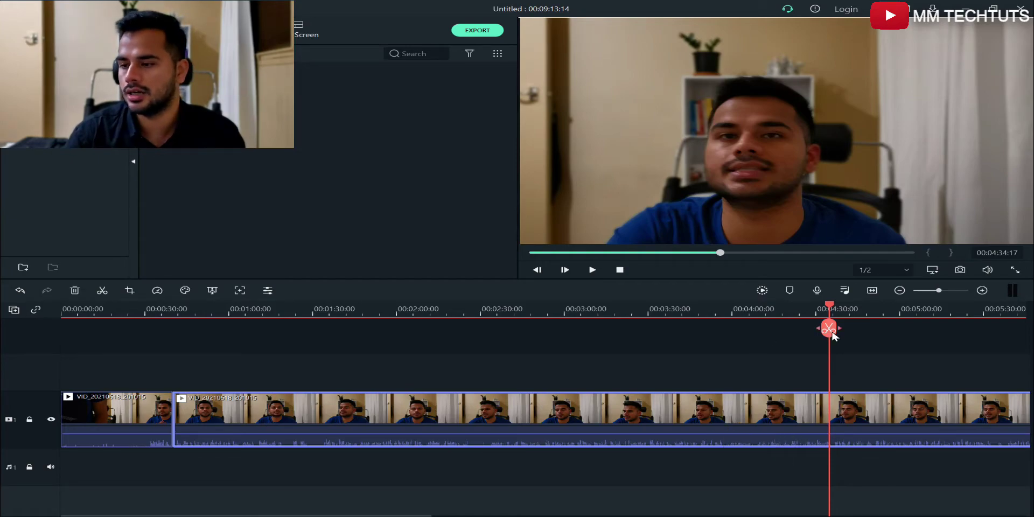
click(832, 333)
Set the middle segment's custom speed to 2x
click(579, 308)
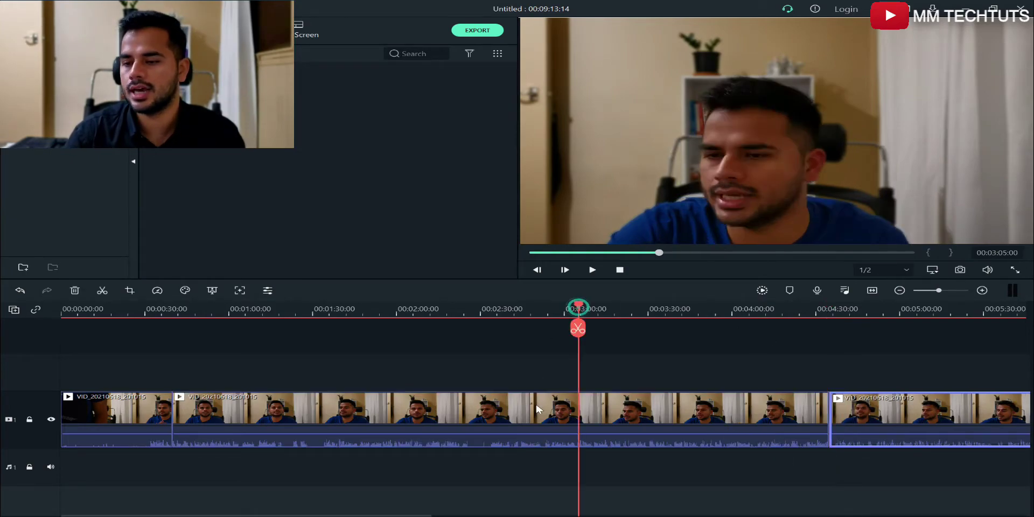
click(623, 418)
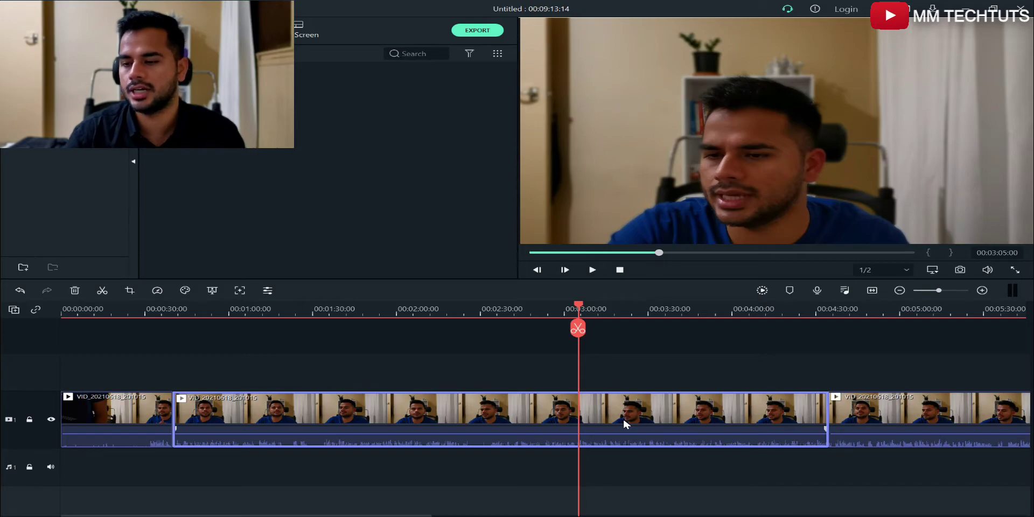
click(445, 349)
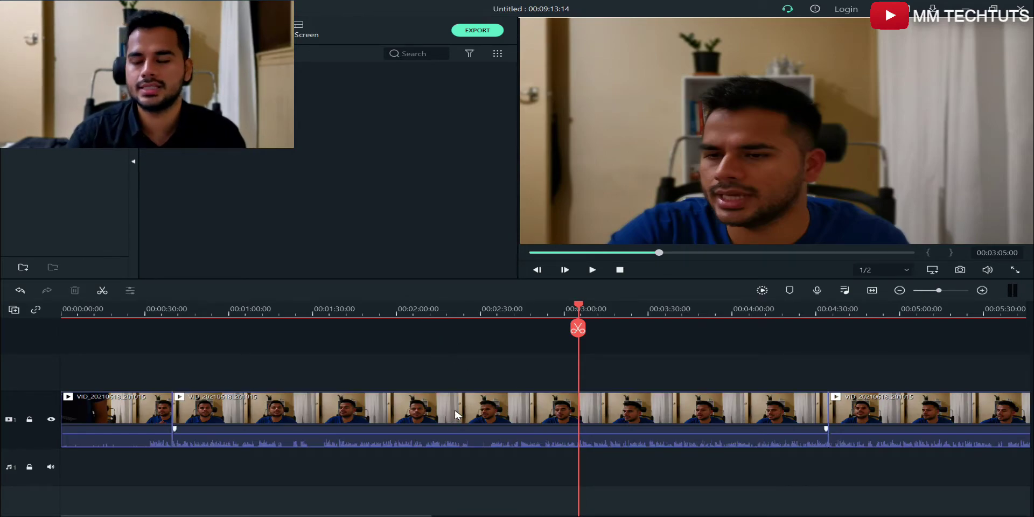
click(494, 412)
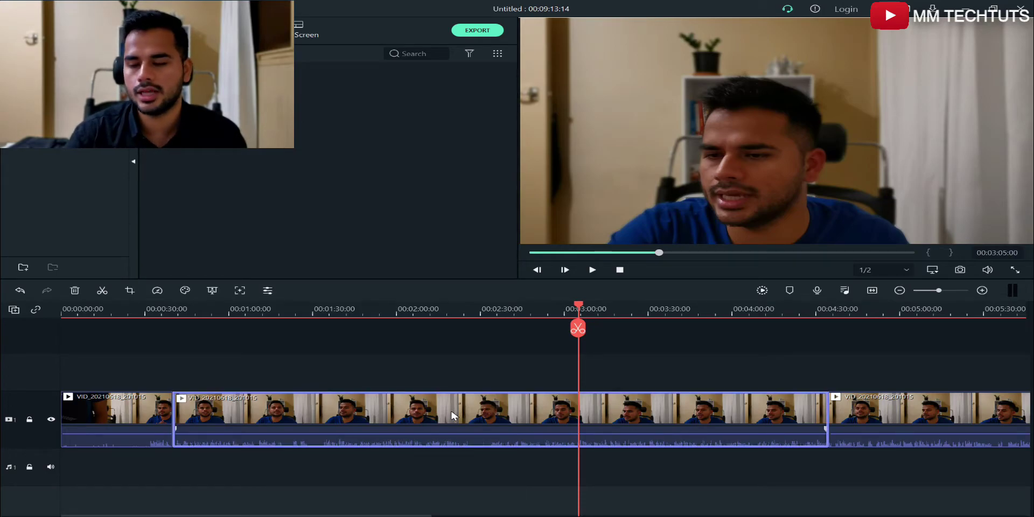
right_click(489, 411)
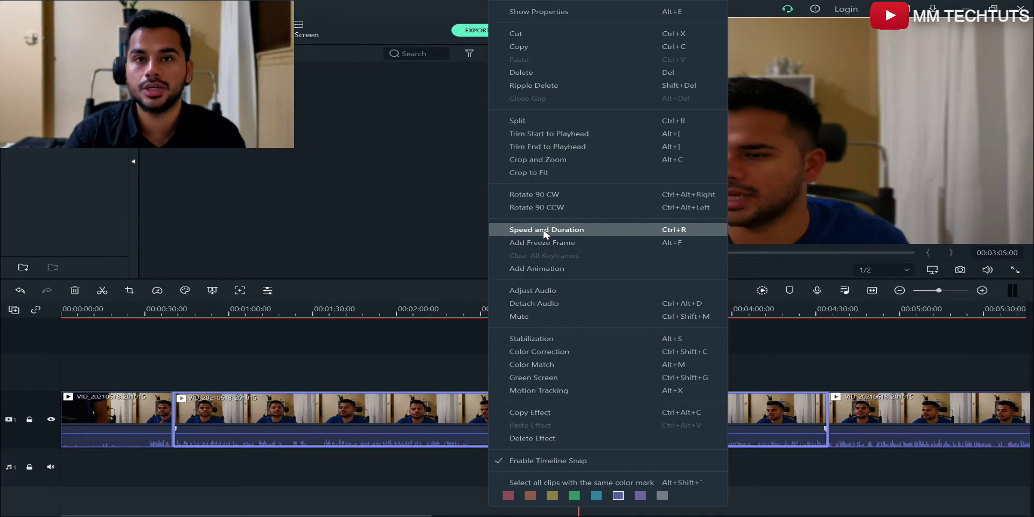
click(566, 230)
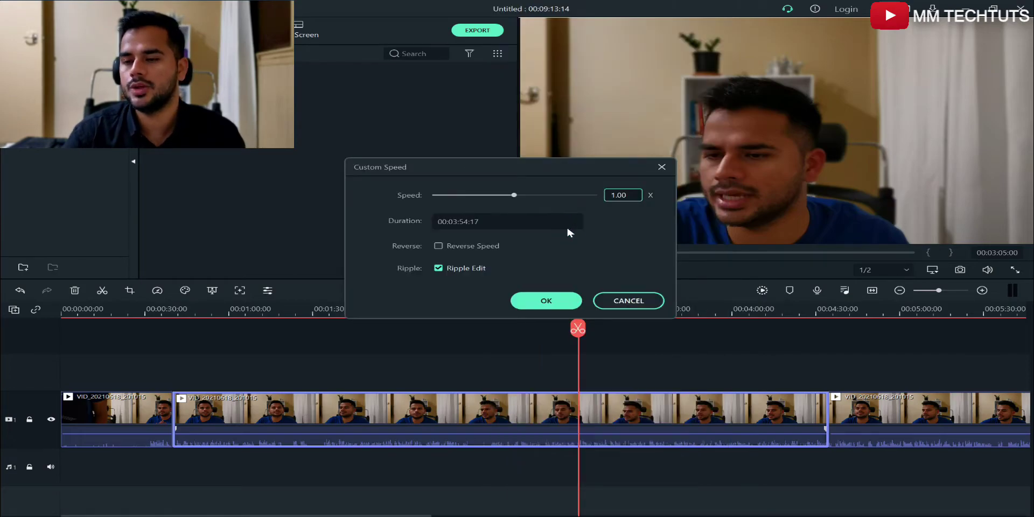
drag(524, 169, 409, 168)
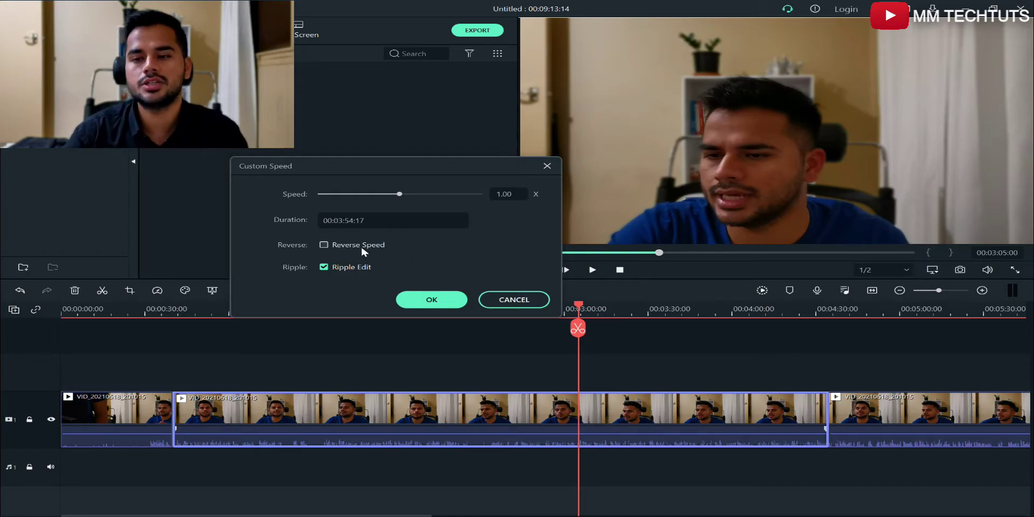
click(507, 195)
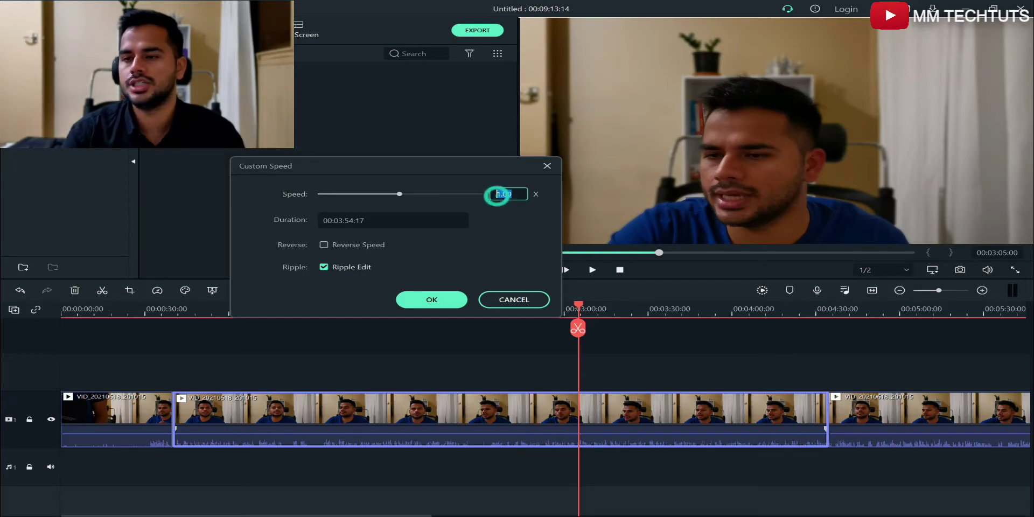
text(2)
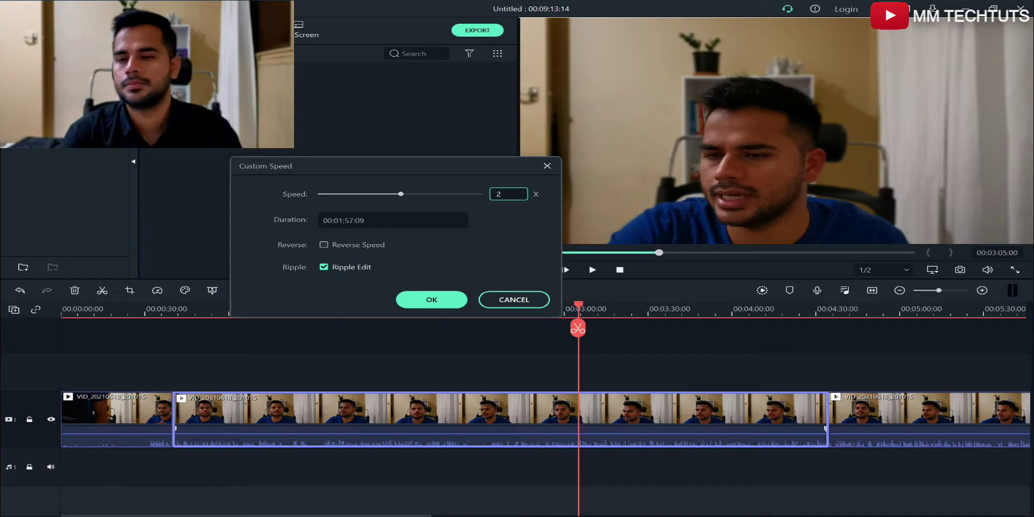
click(517, 205)
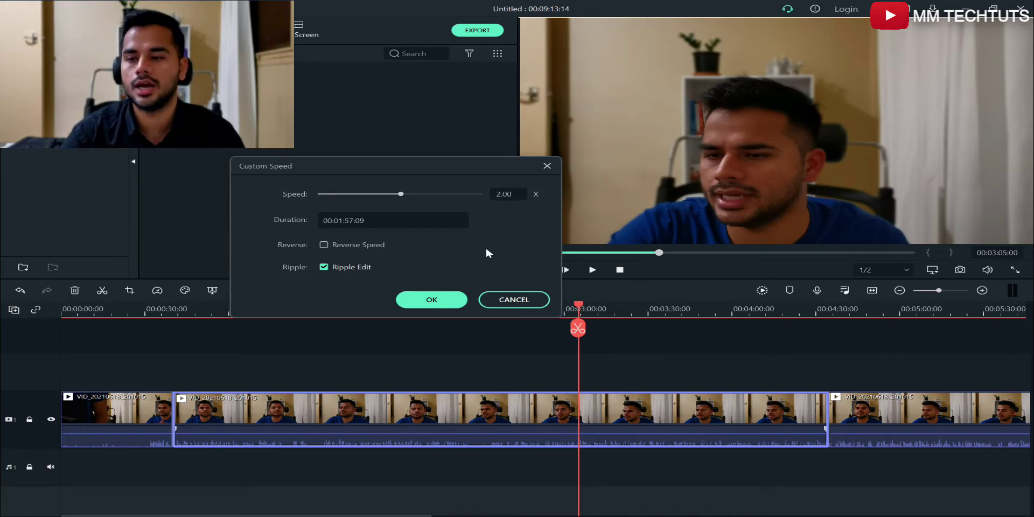
click(437, 302)
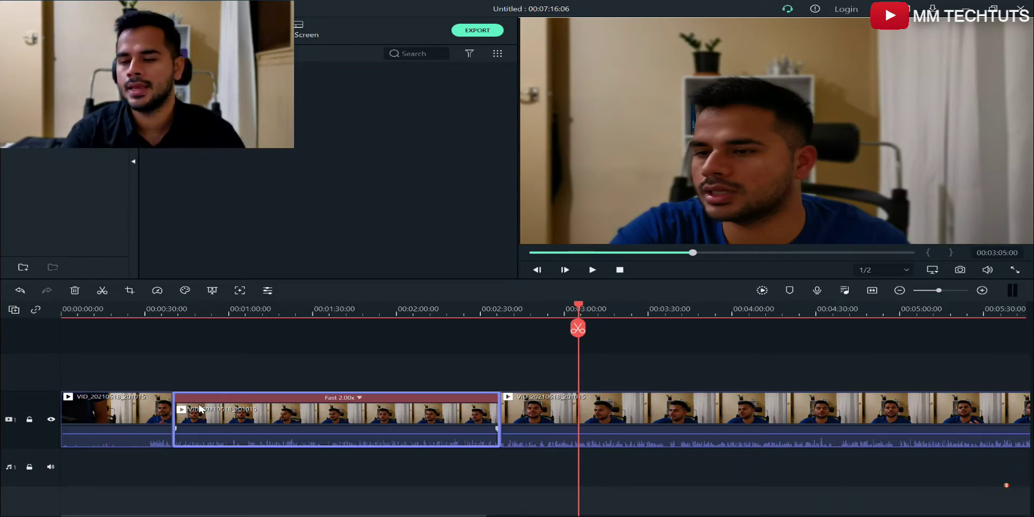
Look through the slow and fast speed presets available for the middle segment
click(359, 397)
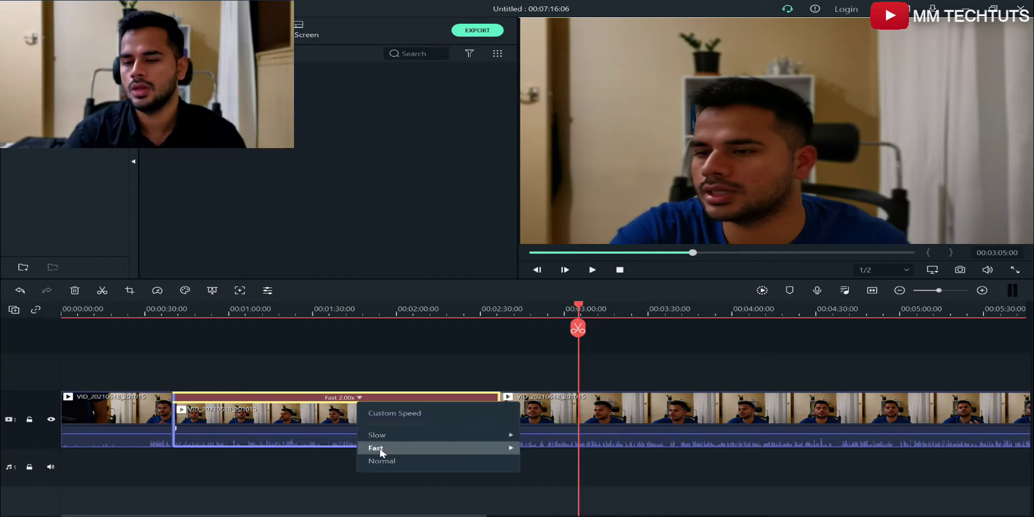
mouse_move(397, 437)
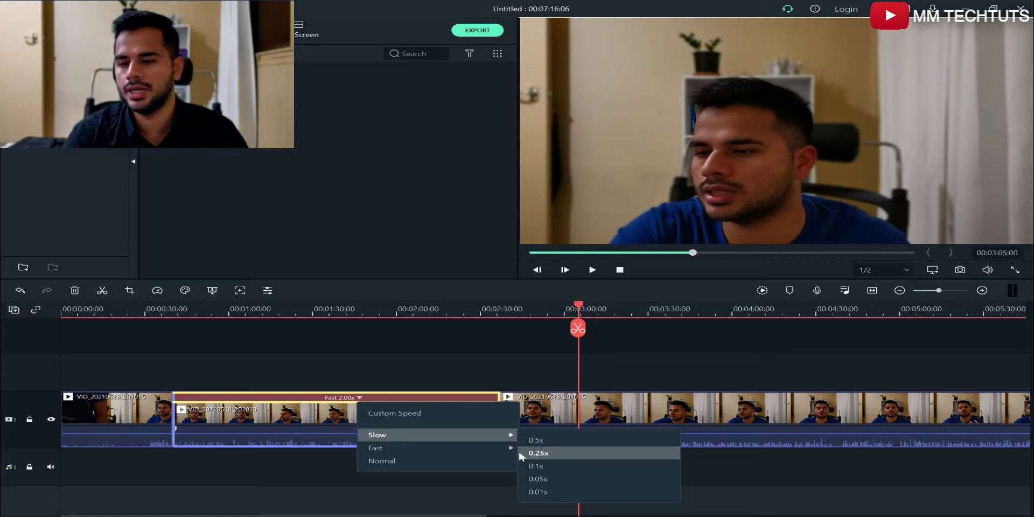
mouse_move(505, 448)
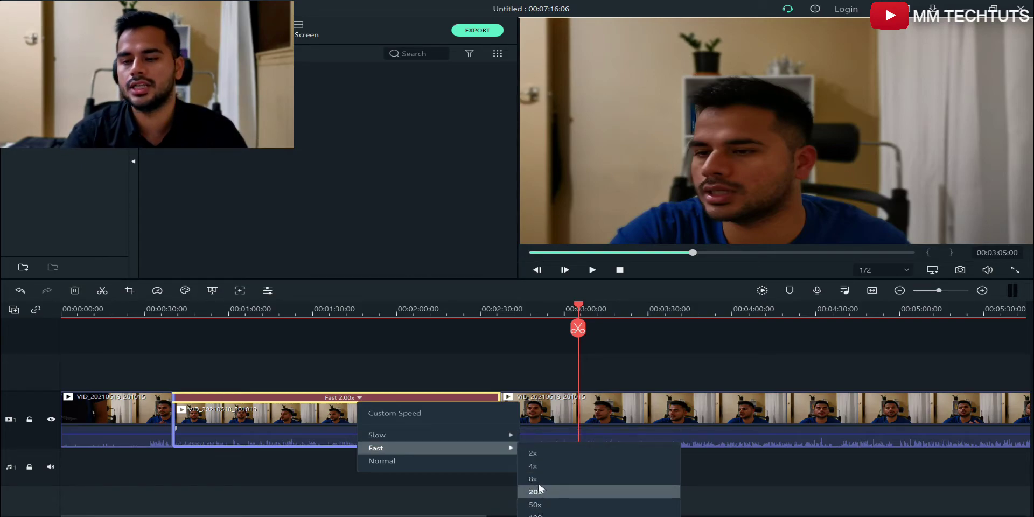
click(346, 338)
Play the transition into the sped-up middle segment from 00:00:34:10, and undo its speed change
click(157, 306)
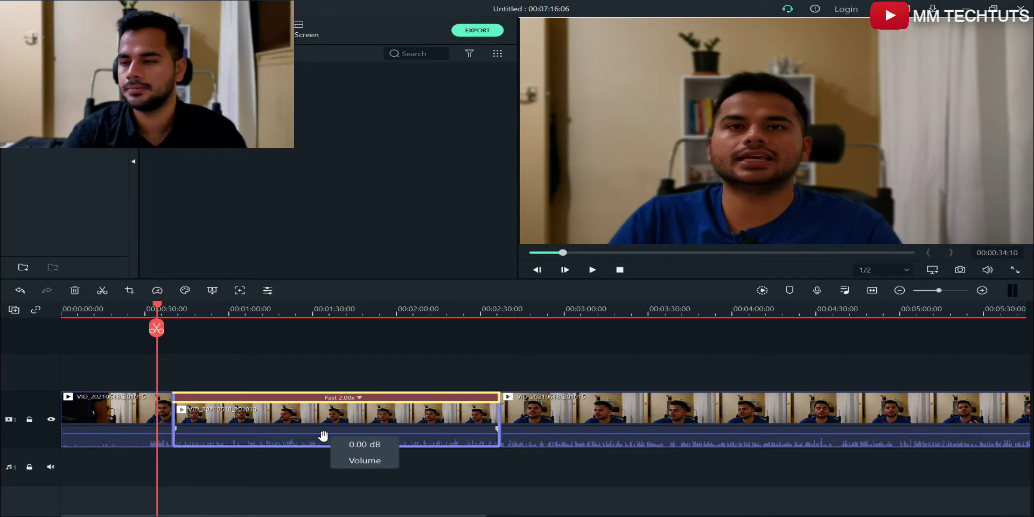
key(space)
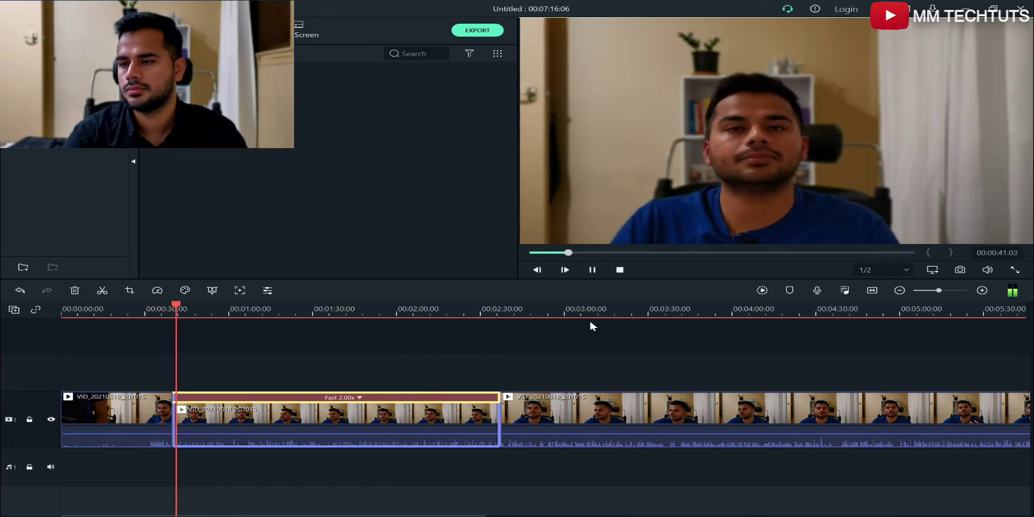
click(591, 270)
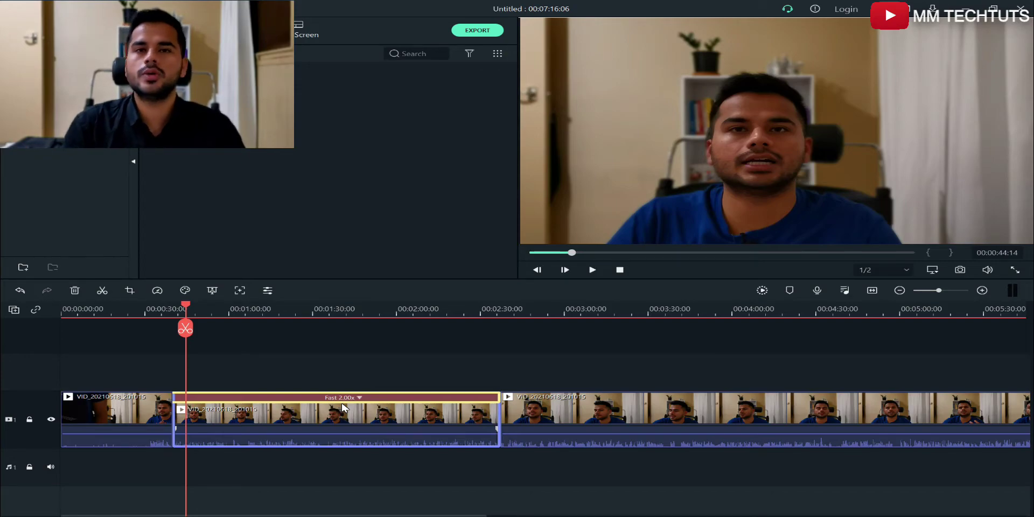
key(ctrl+z)
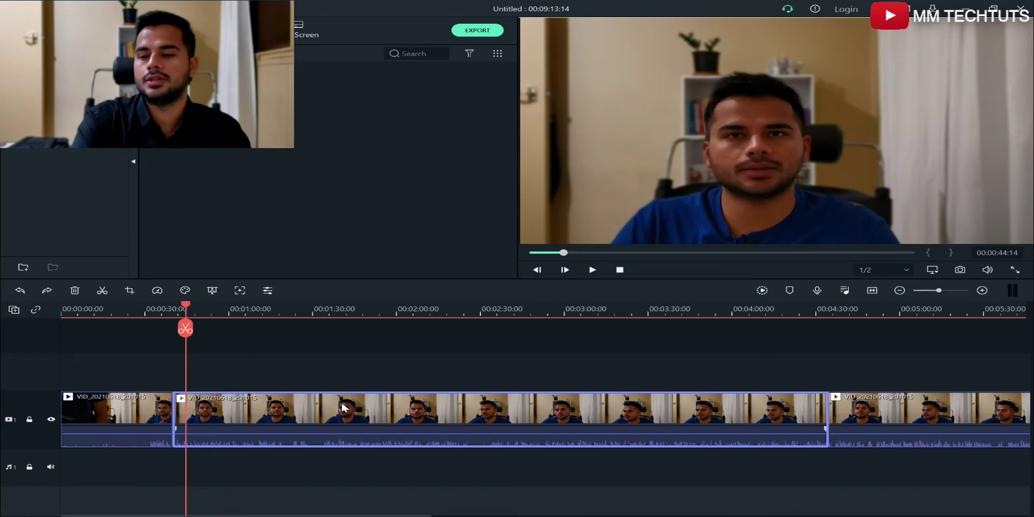
Detach the audio from the middle segment
right_click(388, 410)
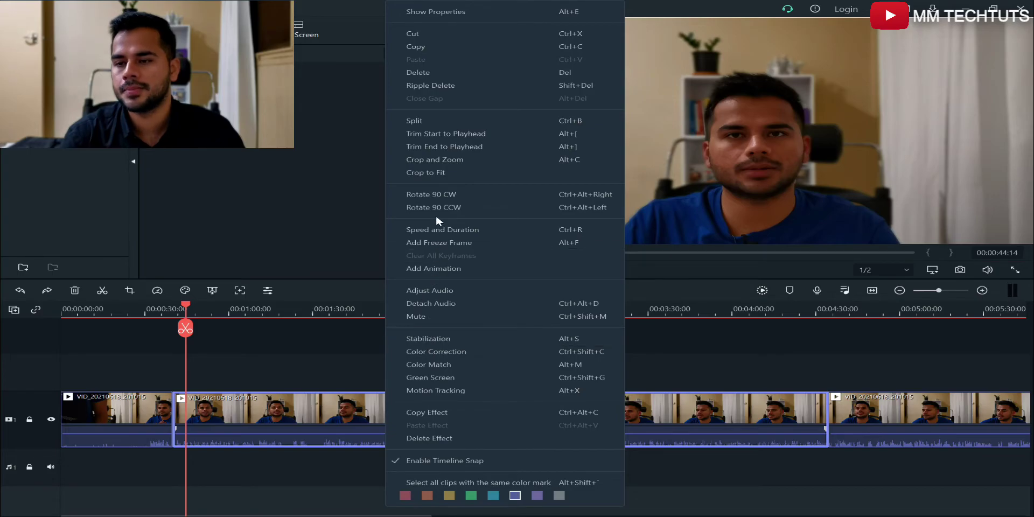
click(431, 303)
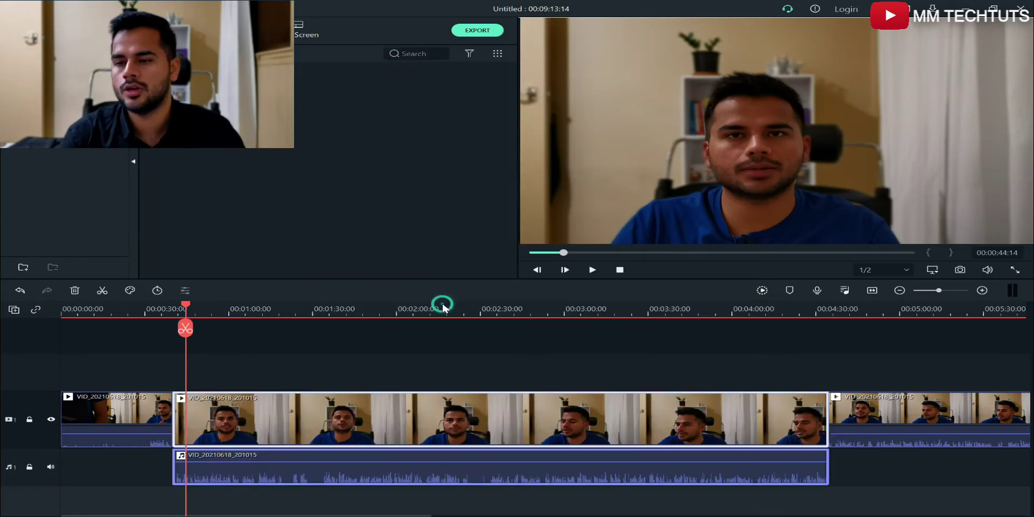
Set the custom speed of the middle segment's video to 2x, leaving its detached audio at the original speed
click(428, 340)
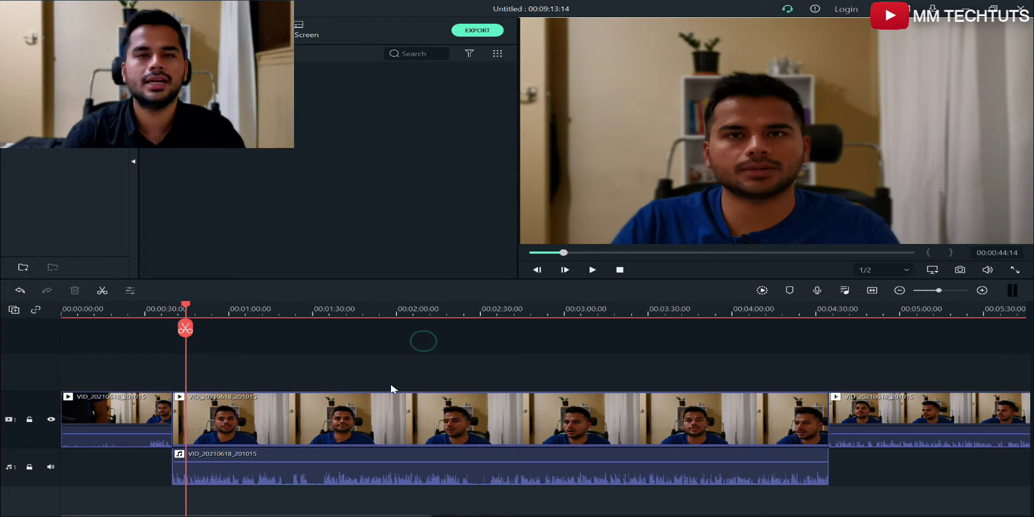
click(434, 479)
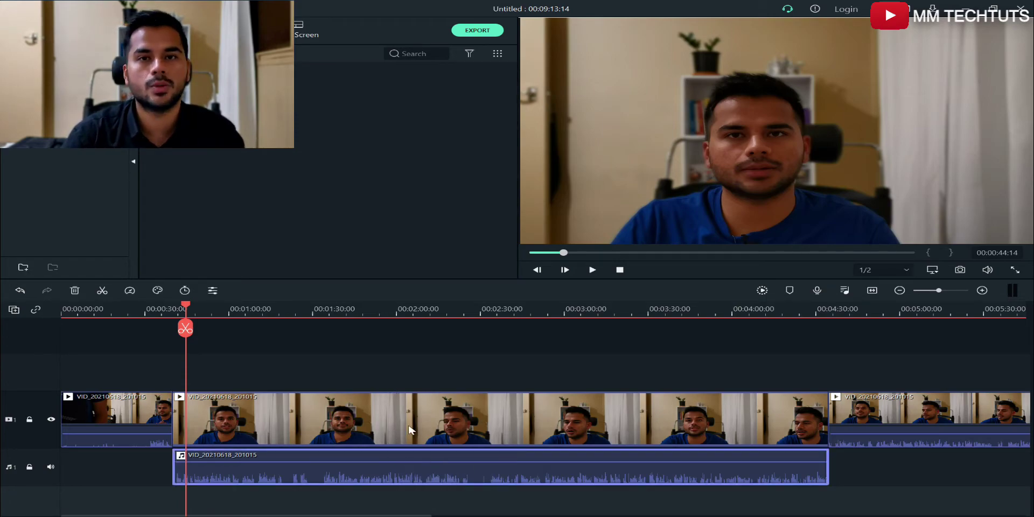
click(431, 432)
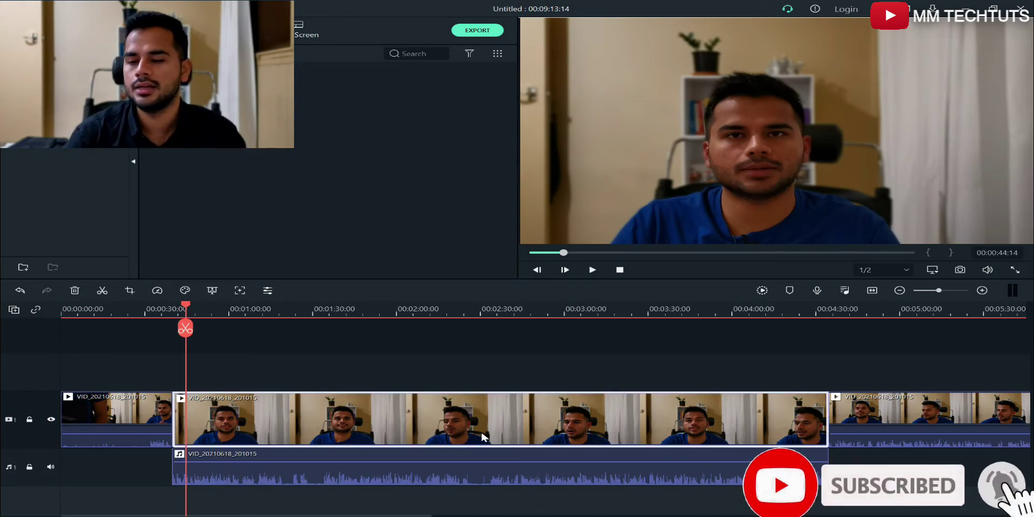
right_click(480, 429)
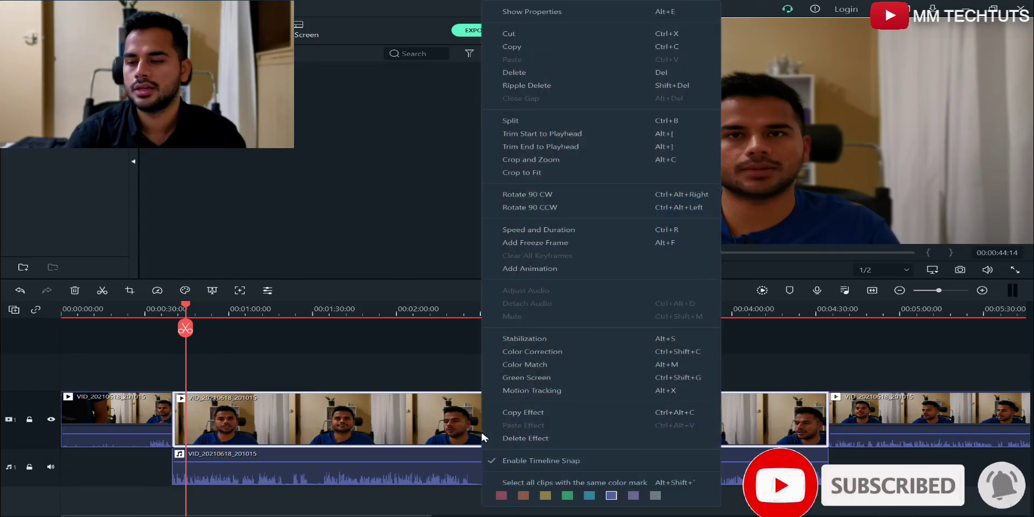
click(537, 230)
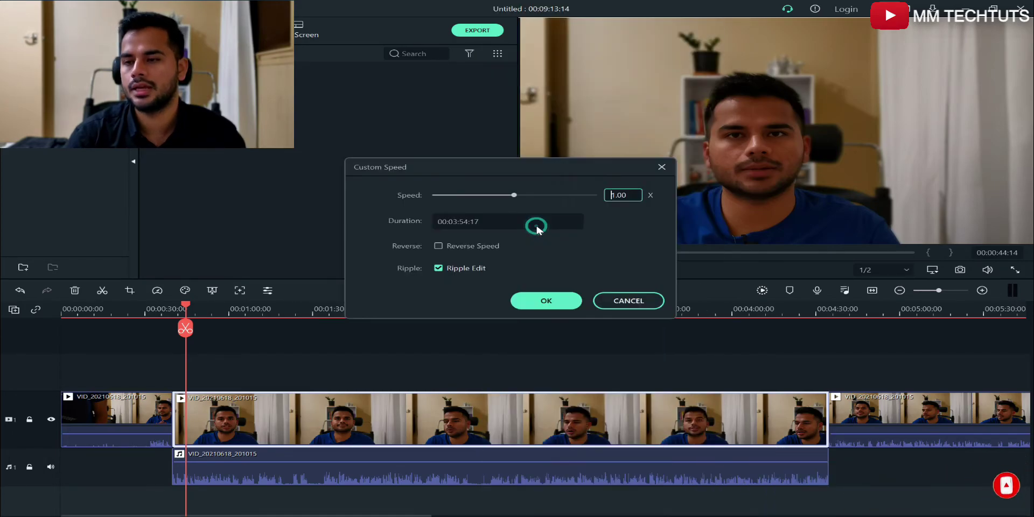
double_click(614, 195)
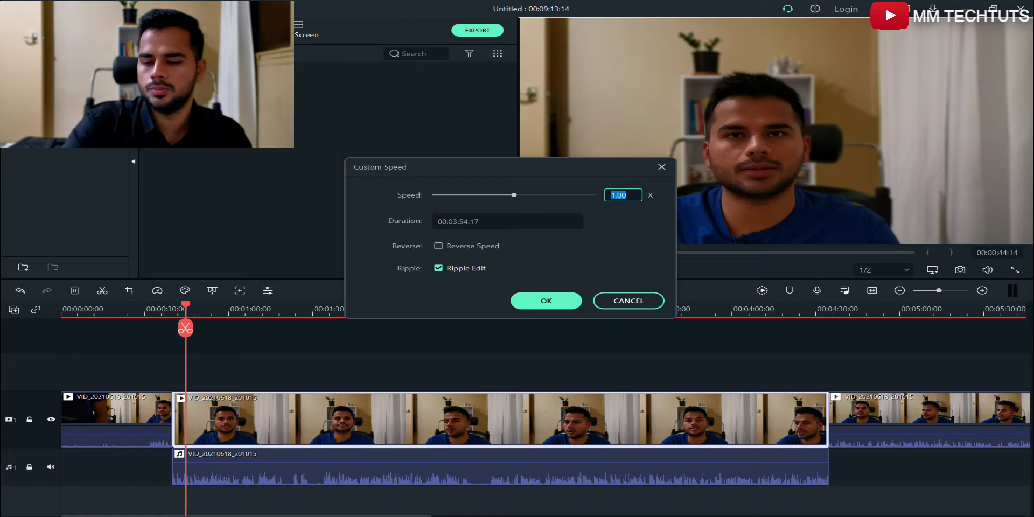
text(2.)
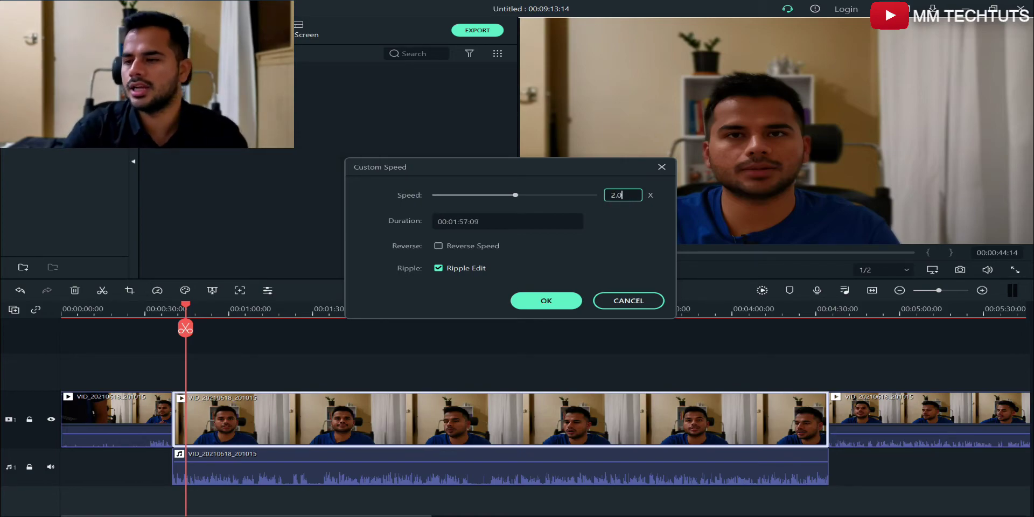
click(649, 219)
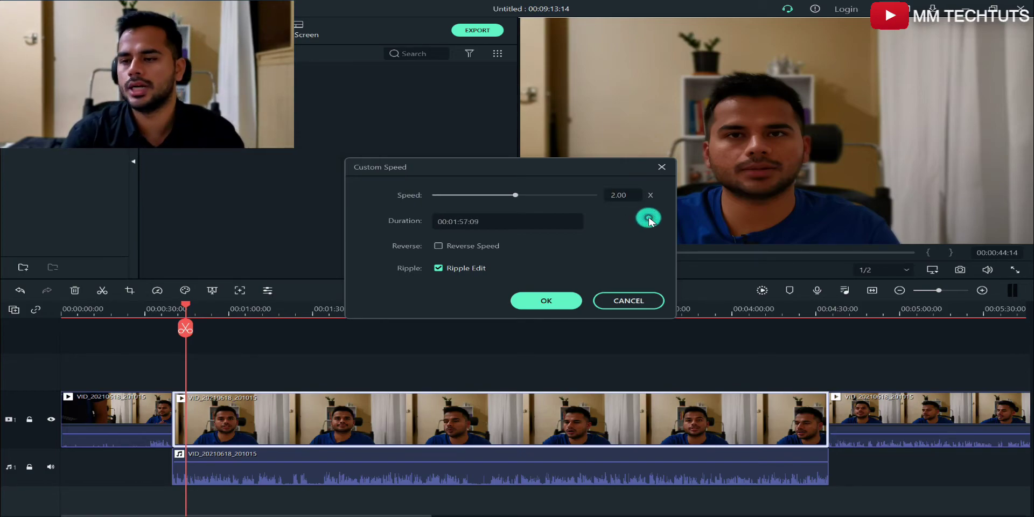
click(556, 305)
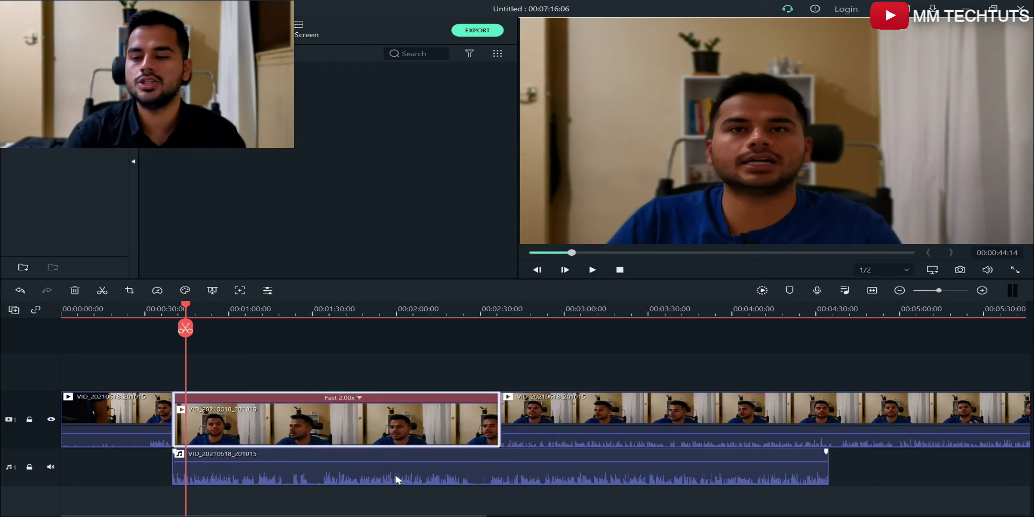
Play the sped-up middle segment from 00:00:40:19 and scrub around its start to compare the picture with the detached audio
click(414, 469)
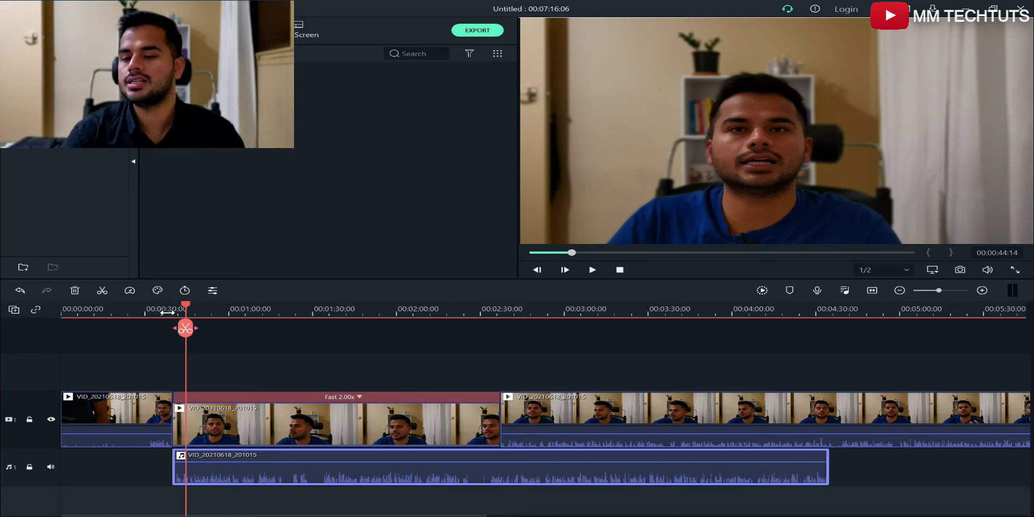
click(168, 309)
click(238, 305)
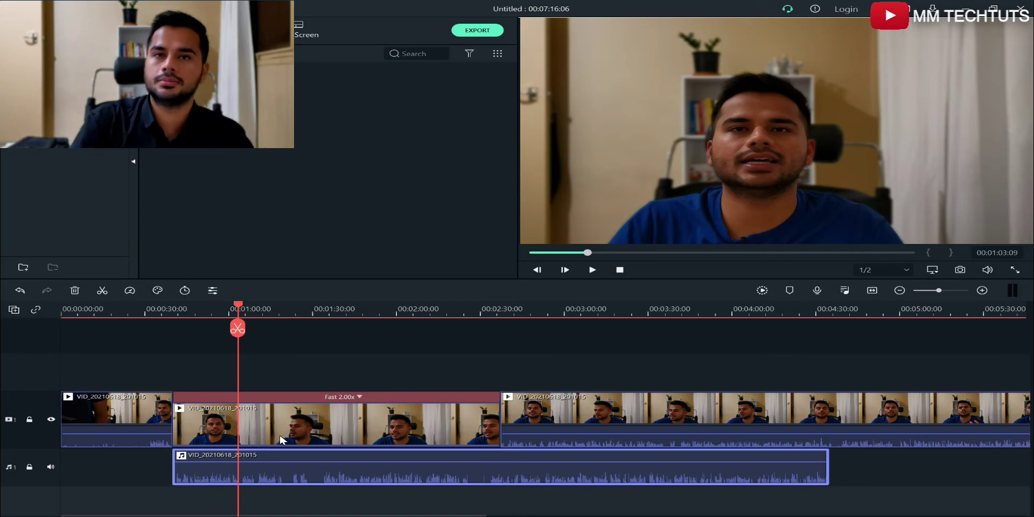
click(312, 430)
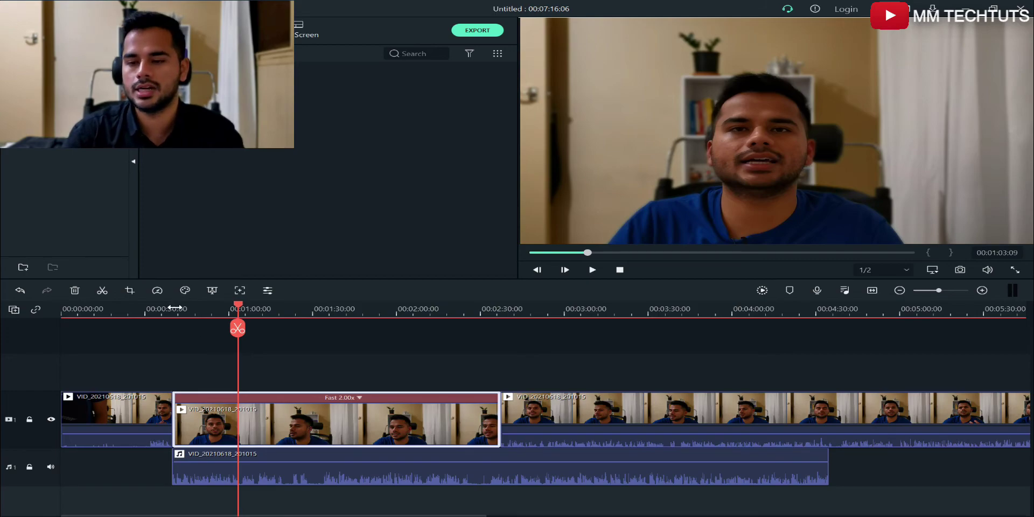
click(174, 308)
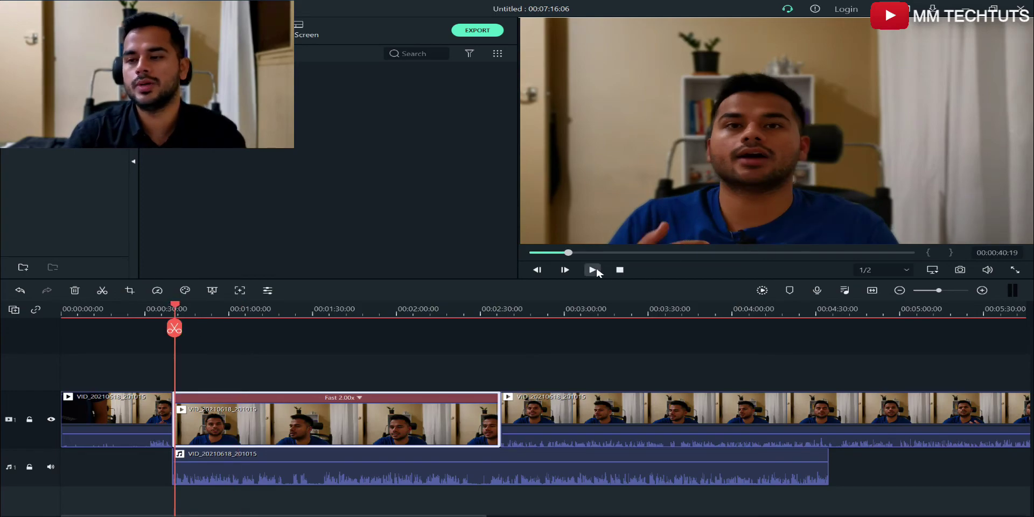
click(593, 270)
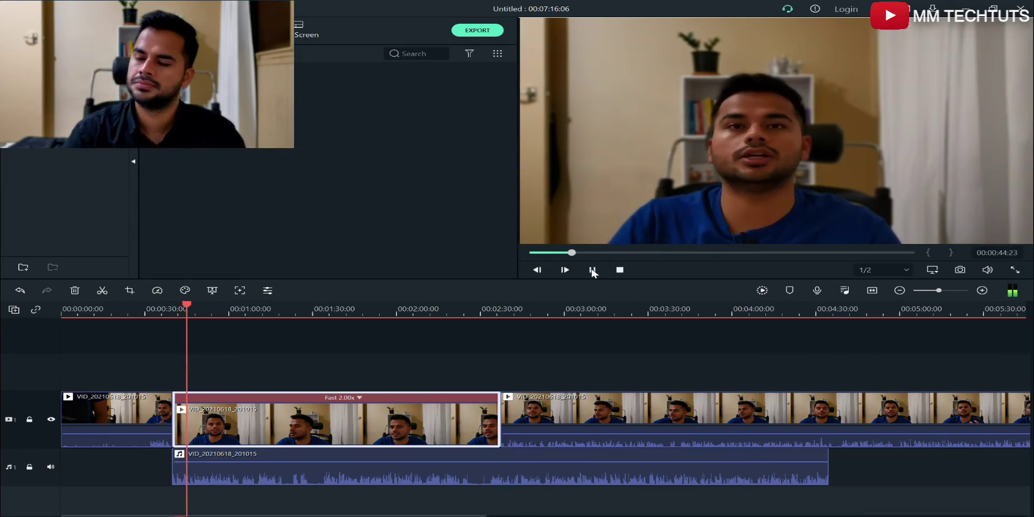
click(593, 270)
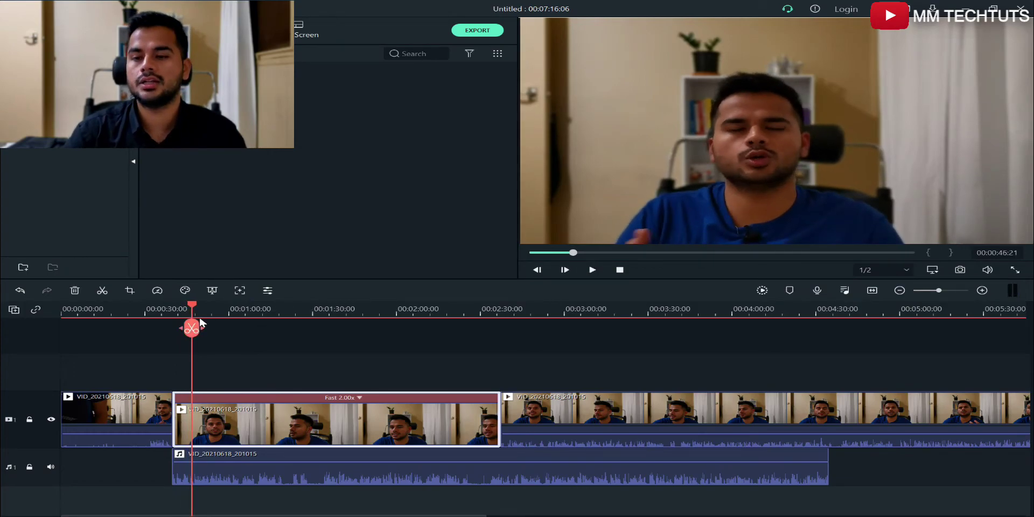
click(212, 311)
drag(212, 310, 199, 308)
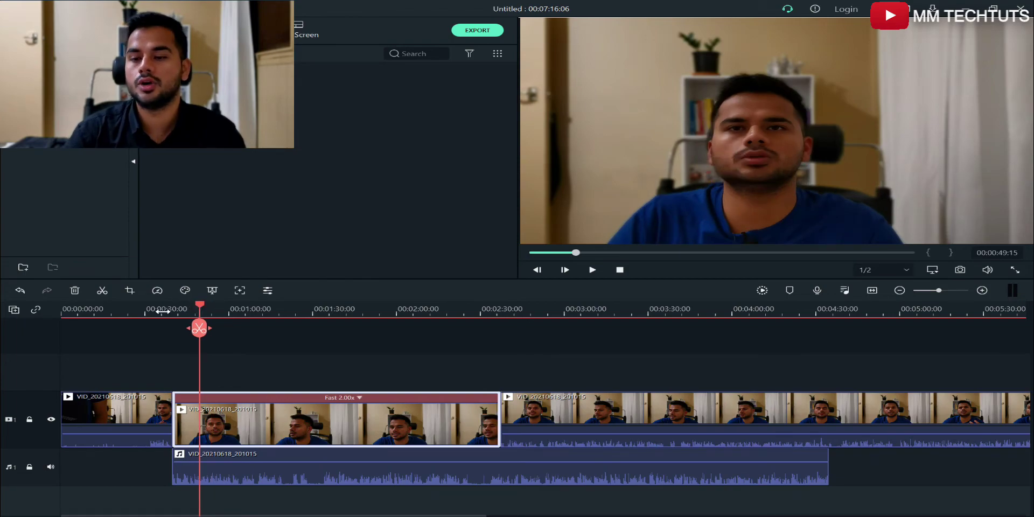
click(162, 311)
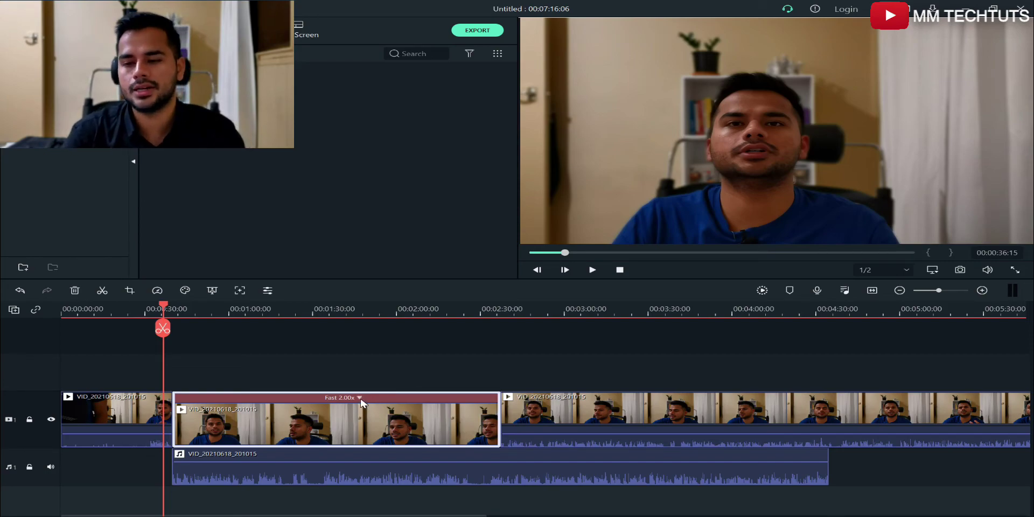
Reset the middle segment's video to normal speed
click(360, 399)
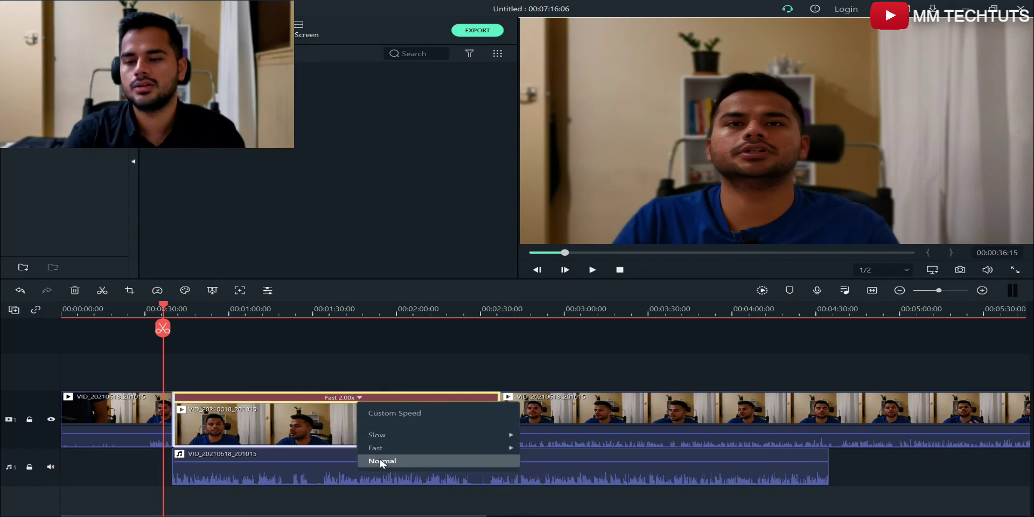
click(383, 461)
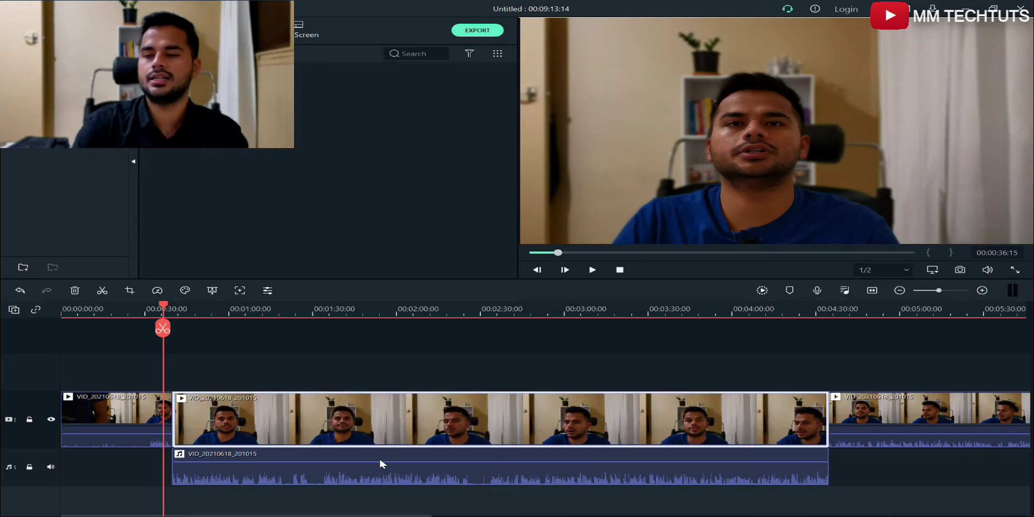